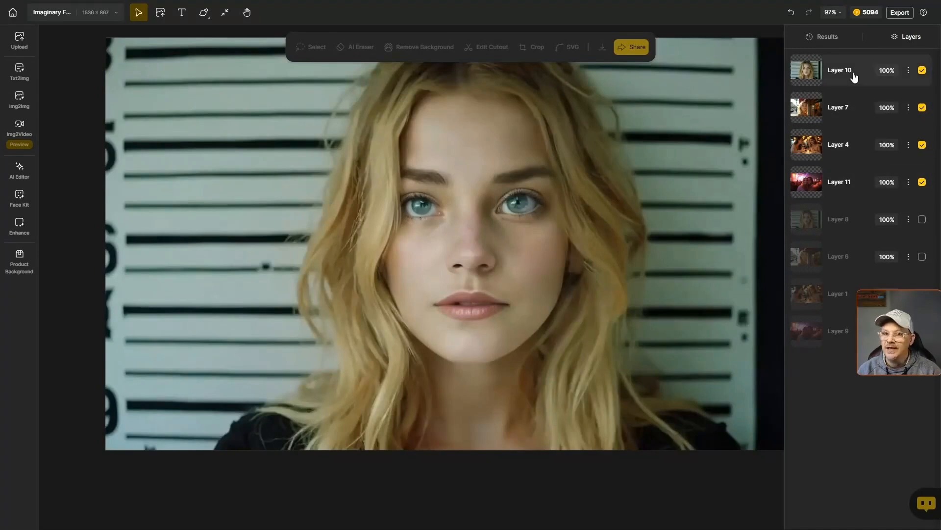
# Create a new project named "Face Swap Demo" with a 16:9 aspect ratio
pyautogui.click(12, 12)
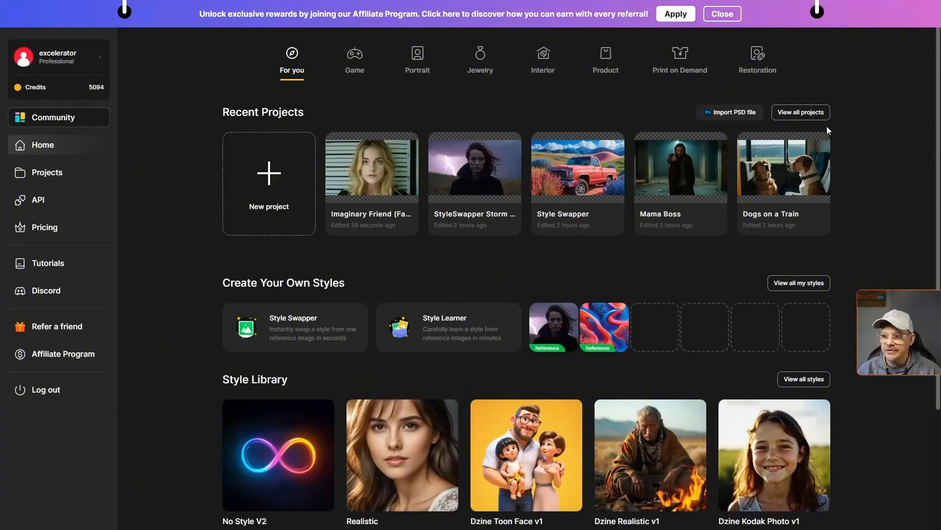
pyautogui.click(252, 174)
pyautogui.click(98, 50)
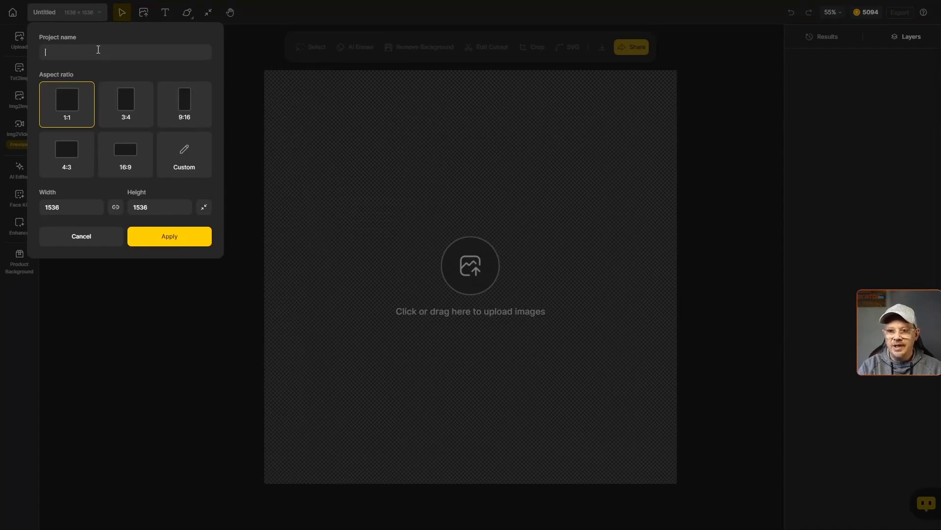
pyautogui.write('Face Swap Demo')
pyautogui.click(121, 155)
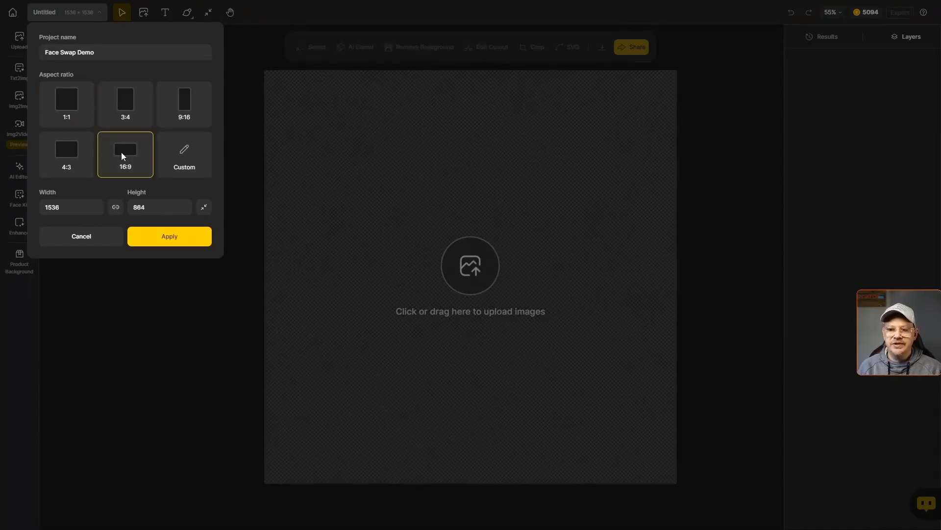
pyautogui.click(168, 236)
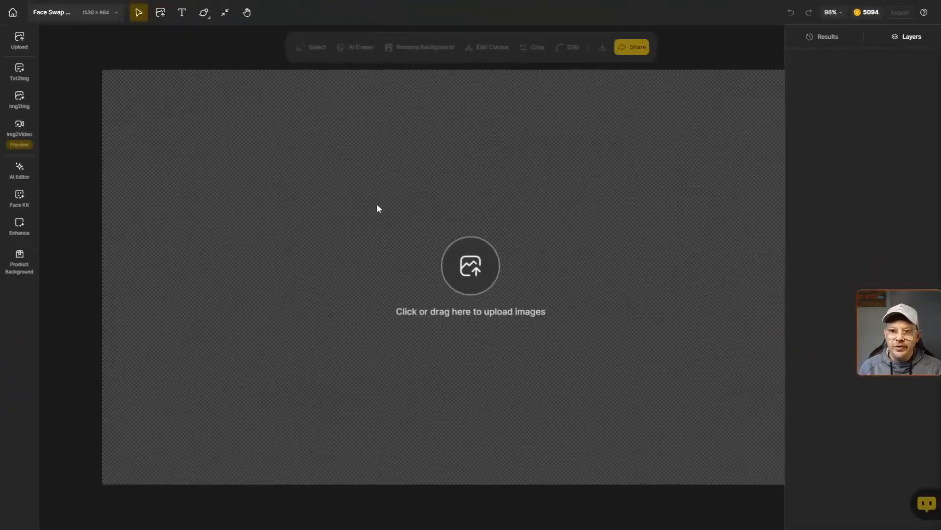
# Browse the Realistic and Portrait styles for text-to-image generation and choose Dzine Realistic v1
pyautogui.click(22, 73)
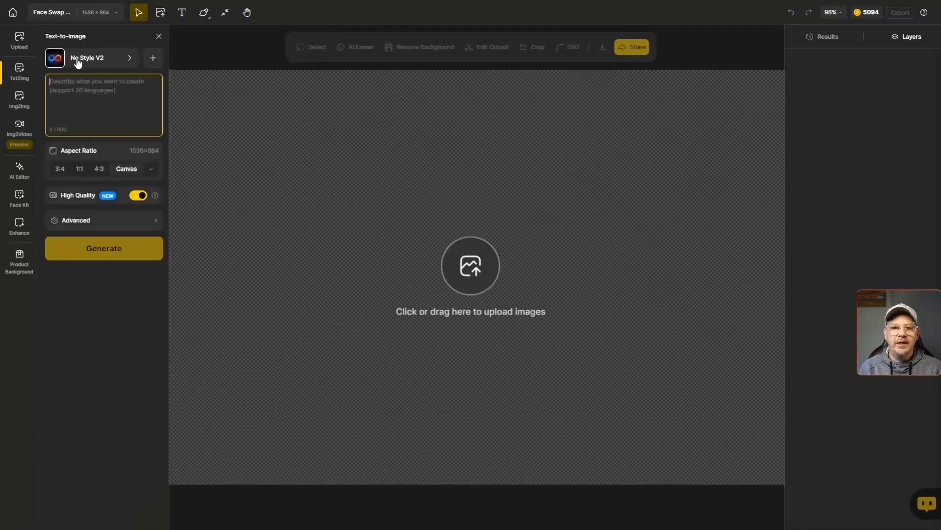
pyautogui.click(123, 58)
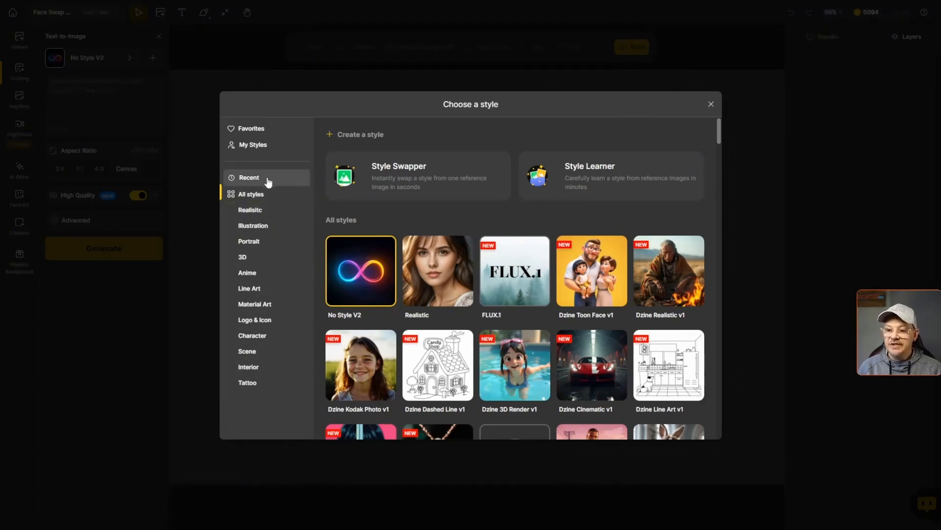
pyautogui.click(254, 211)
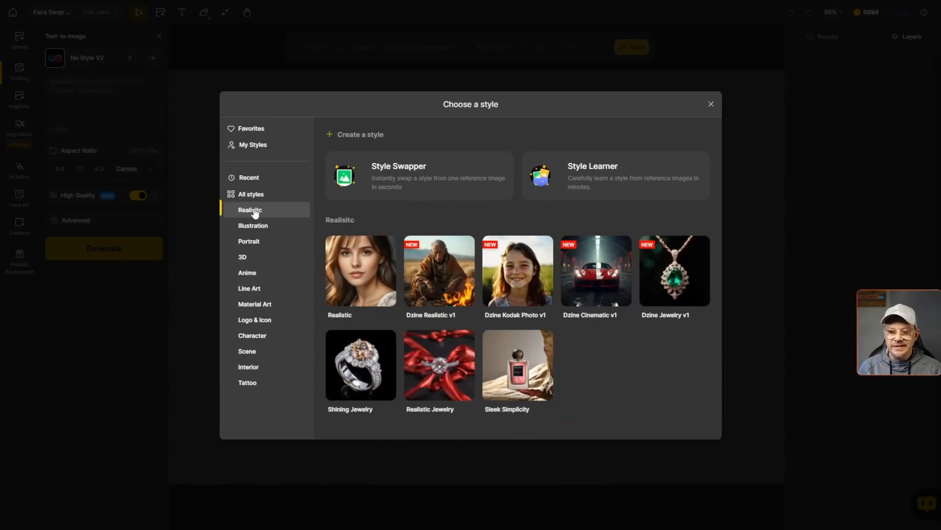
pyautogui.click(256, 242)
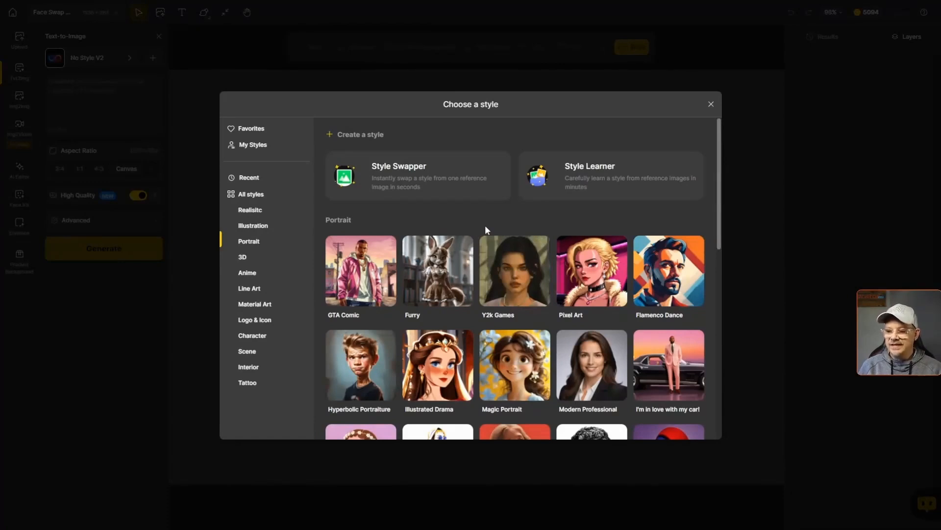
pyautogui.scroll(-5, 484, 227)
pyautogui.scroll(-3, 484, 227)
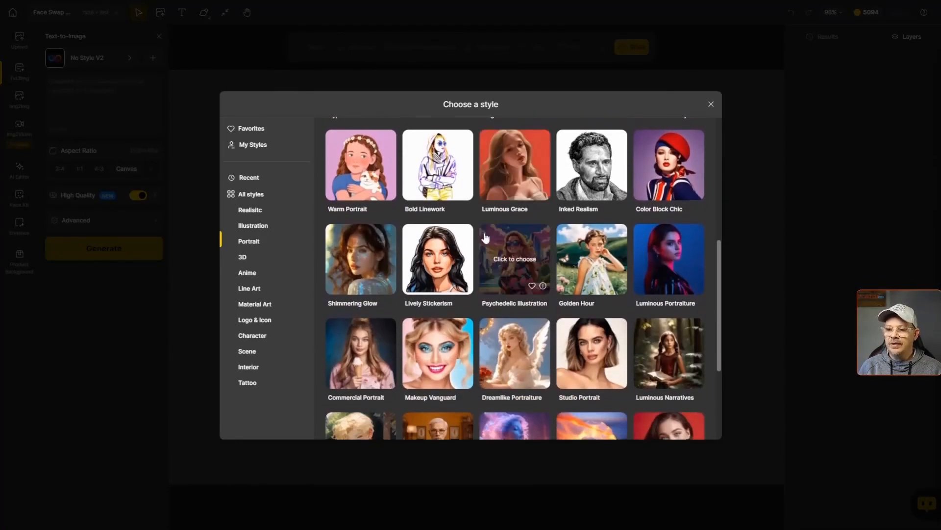
pyautogui.scroll(-1, 486, 305)
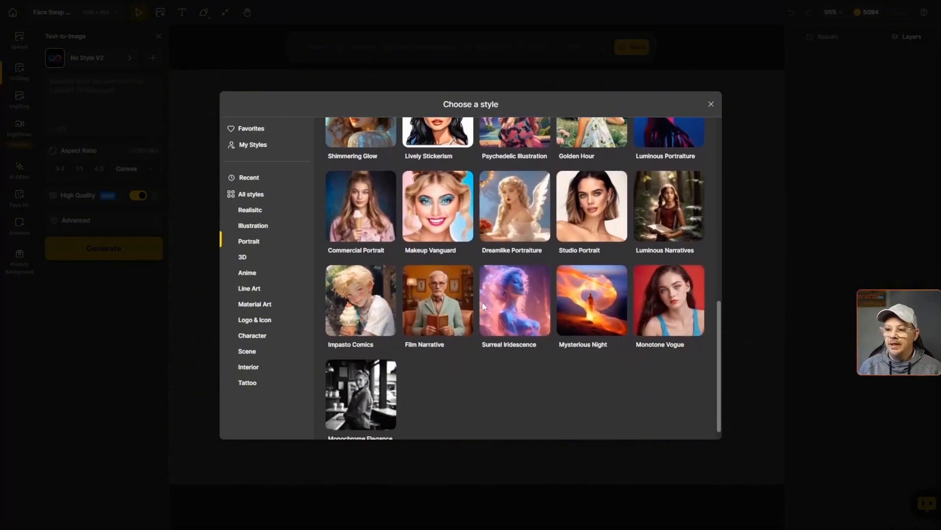
pyautogui.click(253, 211)
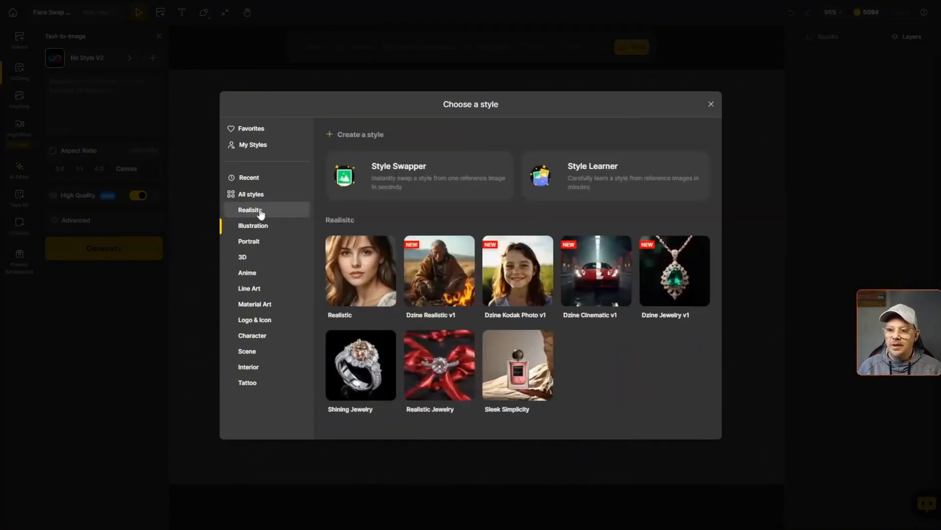
pyautogui.click(438, 275)
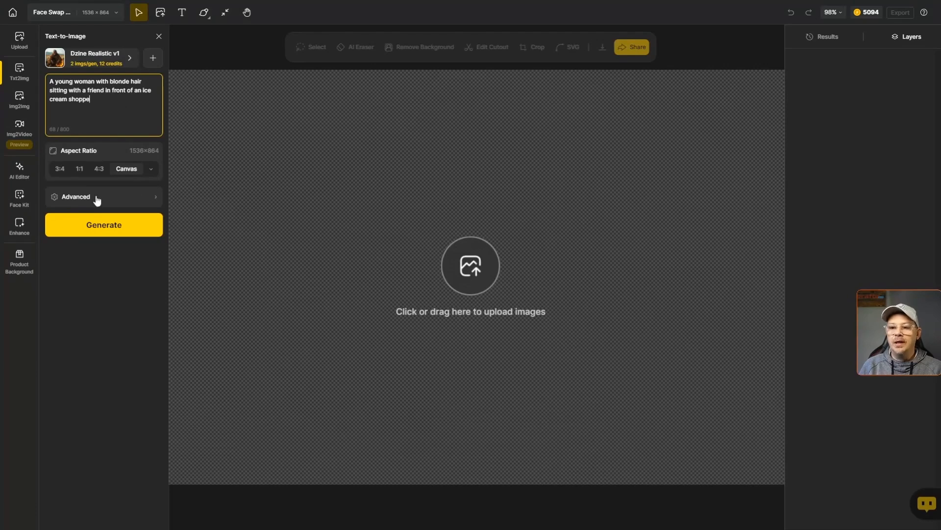
# Generate images from the prompt "A young woman with blonde hair sitting with a friend in front of an ice cream shoppe" and show the results
pyautogui.click(90, 229)
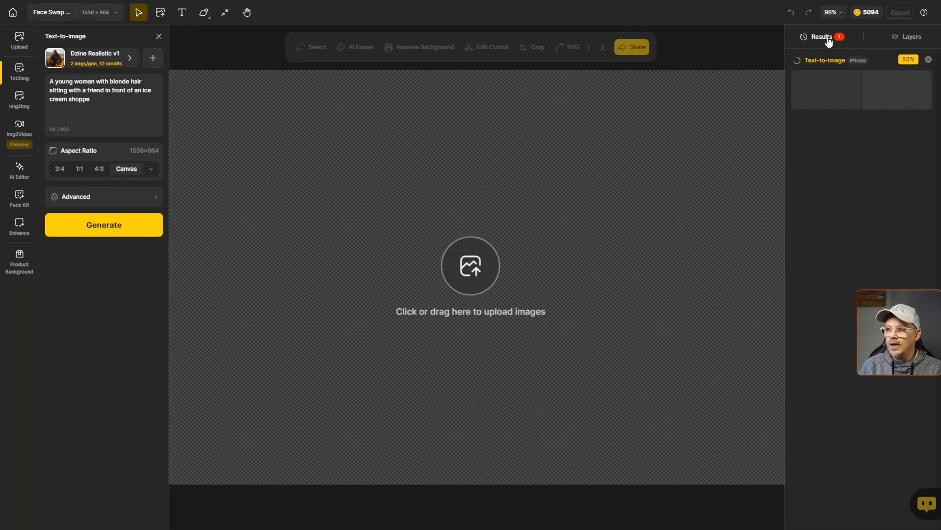
pyautogui.click(910, 38)
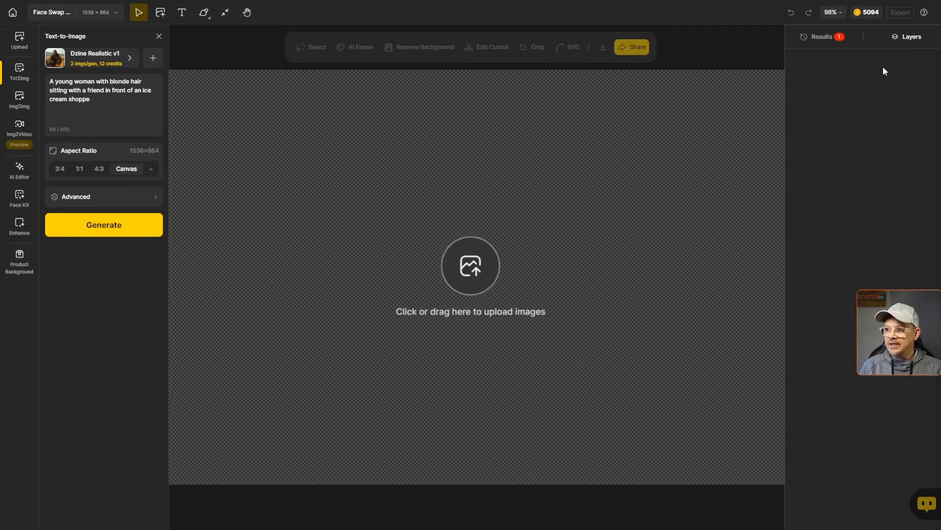
pyautogui.click(823, 37)
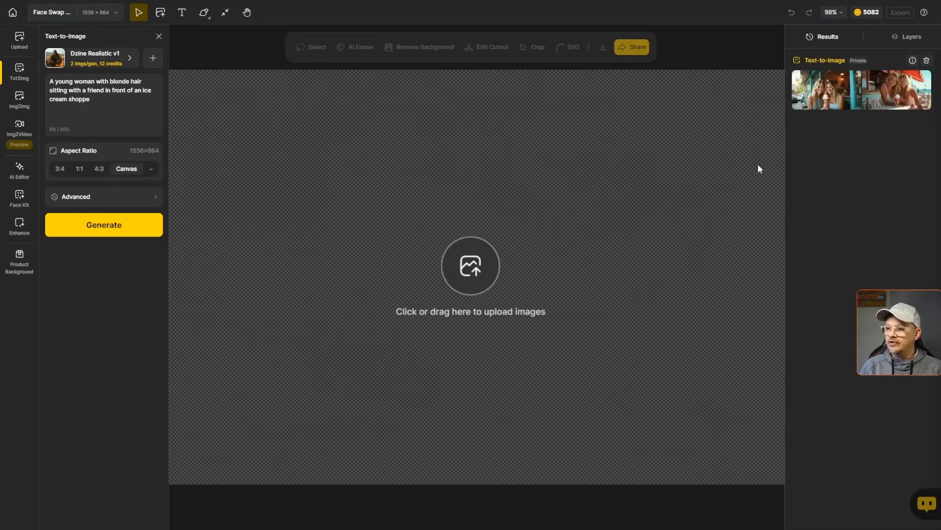
# Compare the two generated images and place the first one, with the teal storefront, on the canvas
pyautogui.click(829, 88)
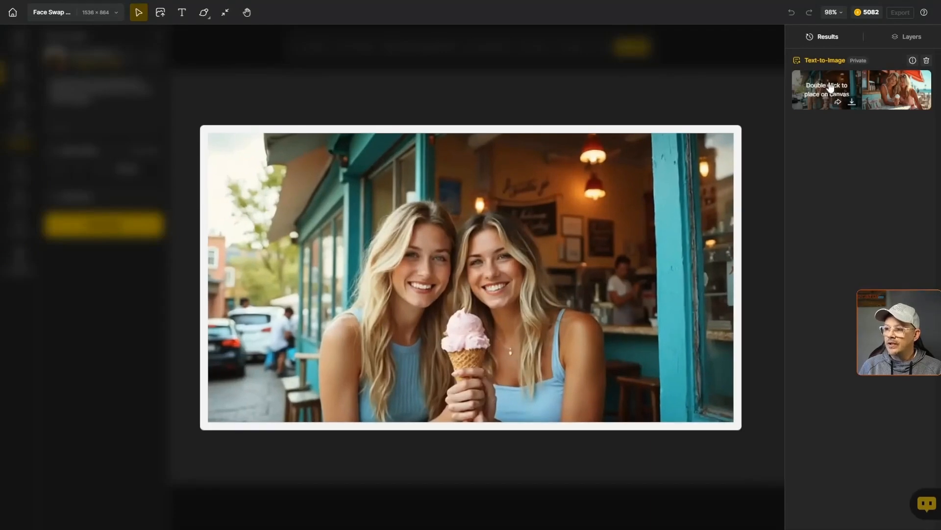
pyautogui.click(894, 91)
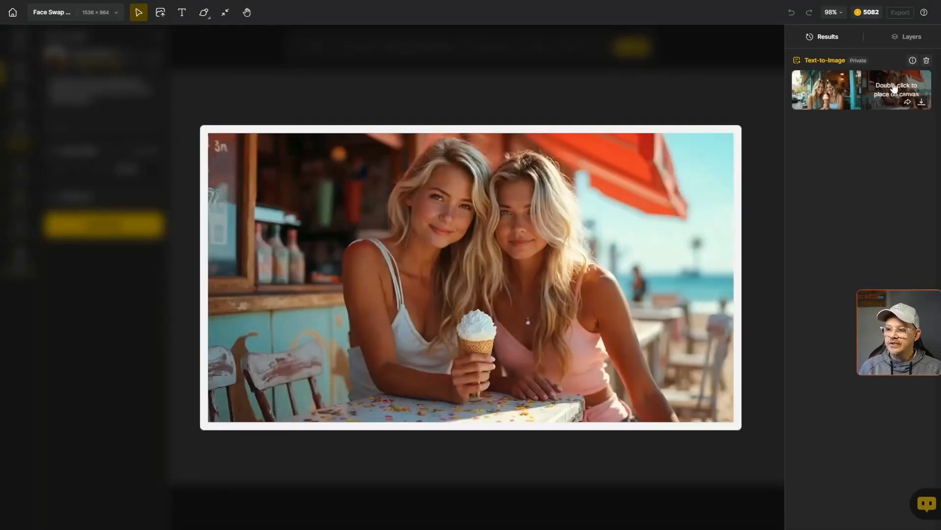
pyautogui.click(821, 88)
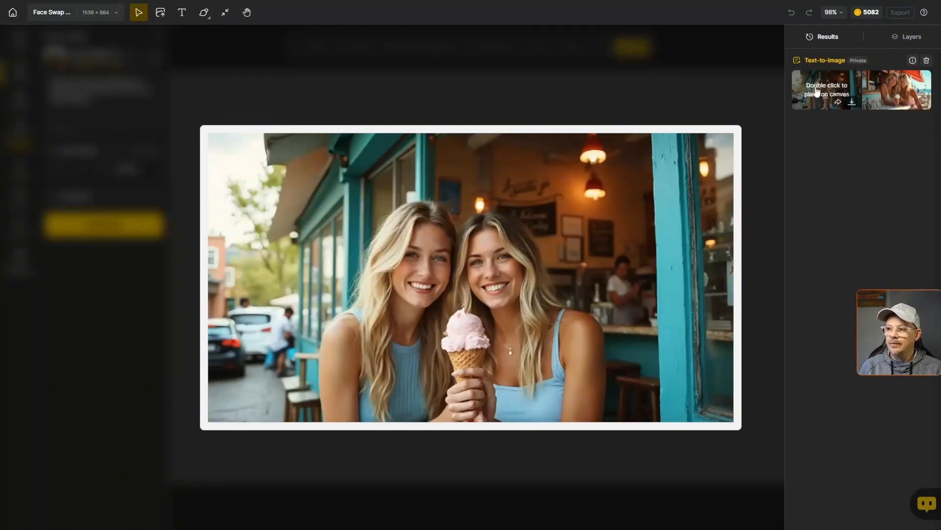
pyautogui.doubleClick(816, 91)
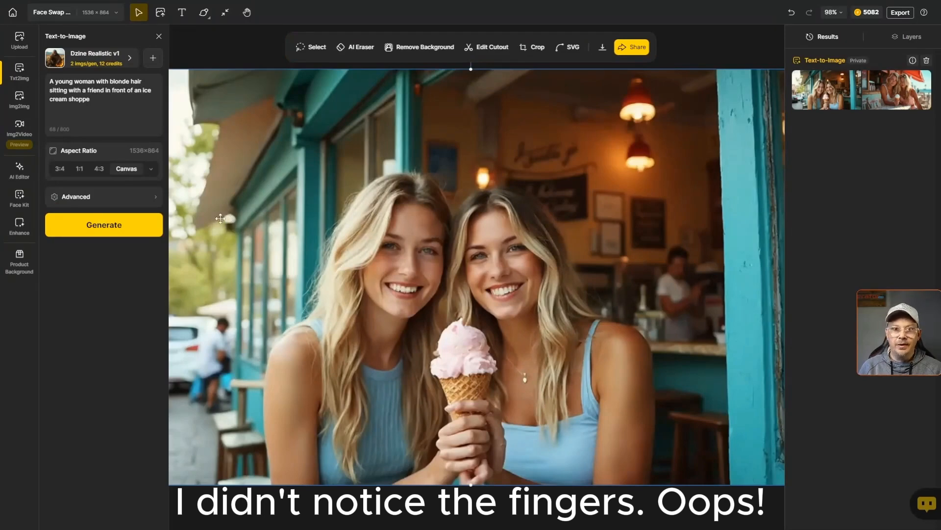
# Open the Face Swap tool and upload the blonde woman's photo as the reference face
pyautogui.moveTo(708, 78); pyautogui.dragTo(60, 108)
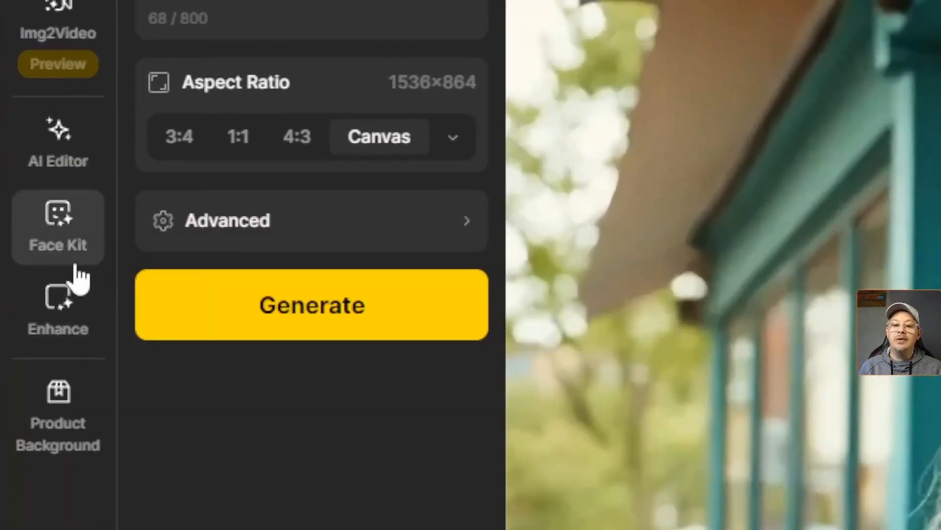
pyautogui.click(75, 232)
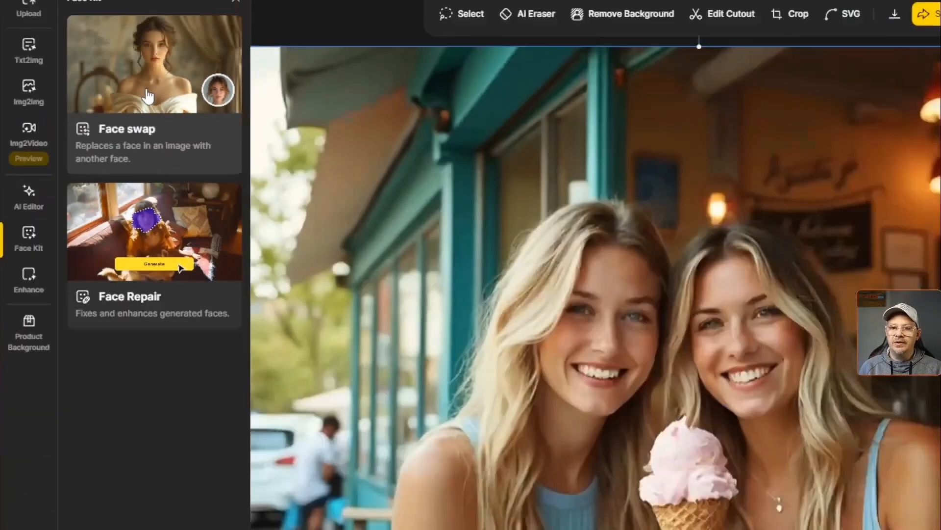
pyautogui.click(294, 77)
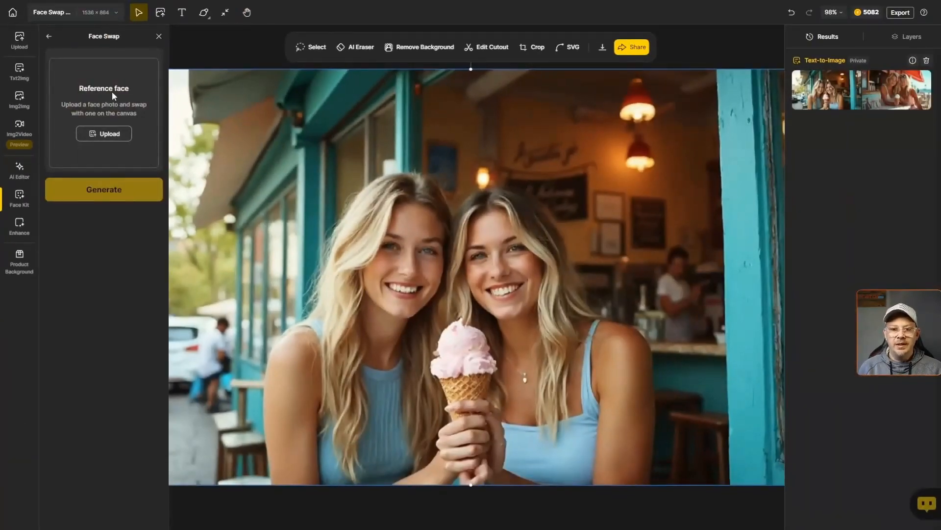
pyautogui.click(110, 139)
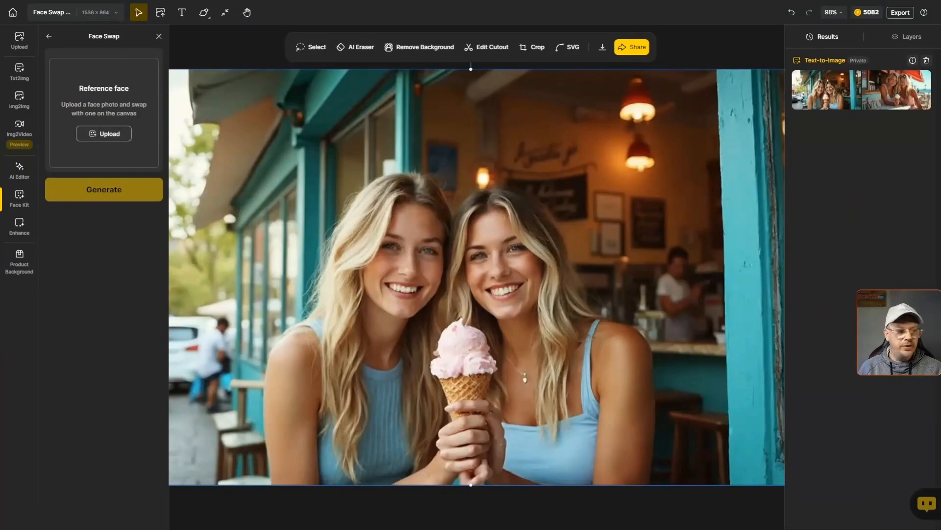
pyautogui.moveTo(29, 118); pyautogui.dragTo(96, 100)
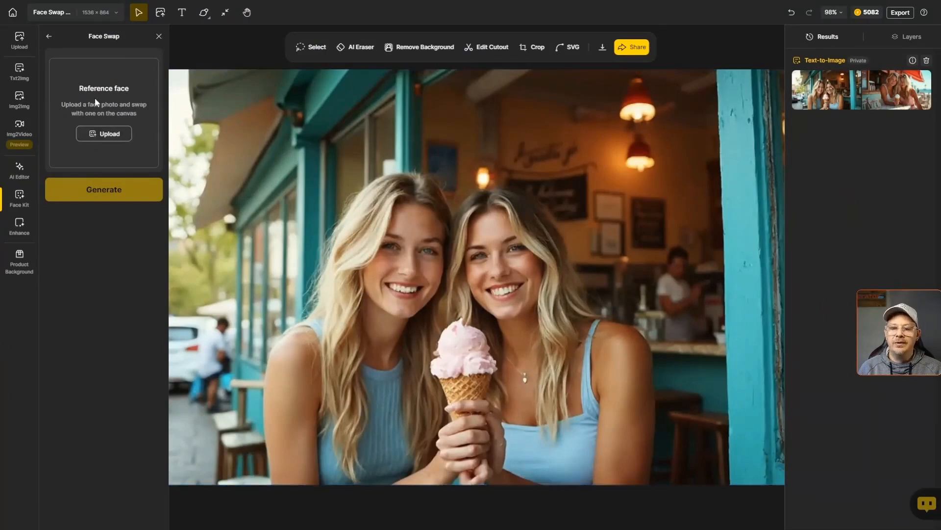
pyautogui.moveTo(105, 79)
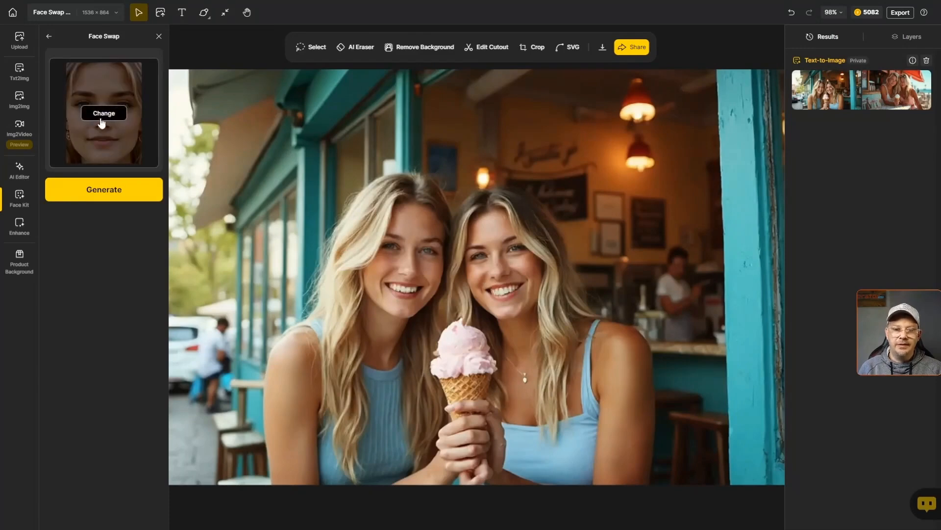
# Generate the face swap, choosing the second detected face as the one to replace
pyautogui.click(101, 191)
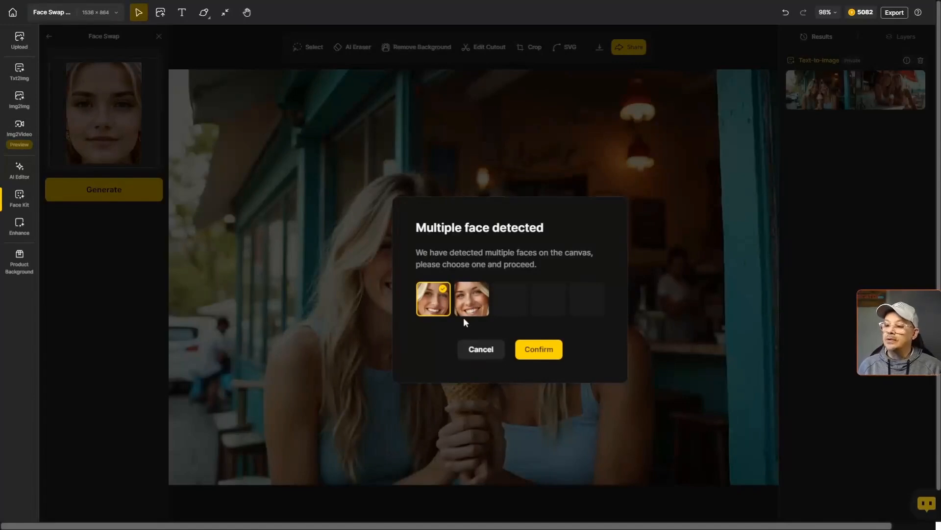
pyautogui.click(474, 299)
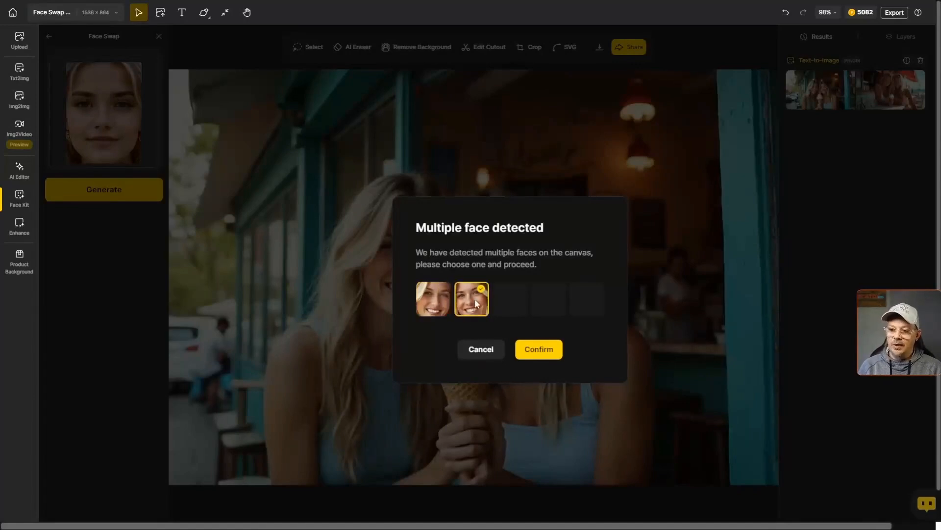
pyautogui.click(539, 349)
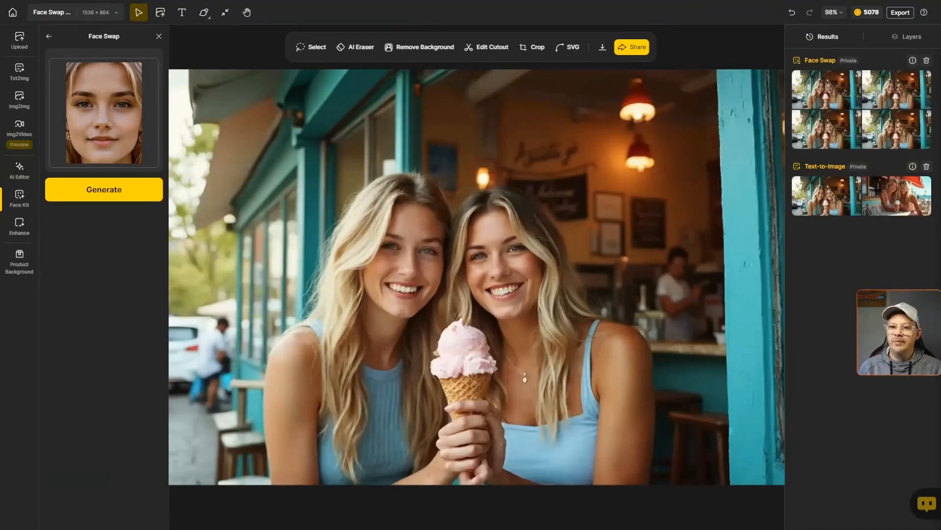
# Compare the face swap results with the original reference photo and place the fourth result on the canvas
pyautogui.moveTo(0, 79); pyautogui.dragTo(230, 38)
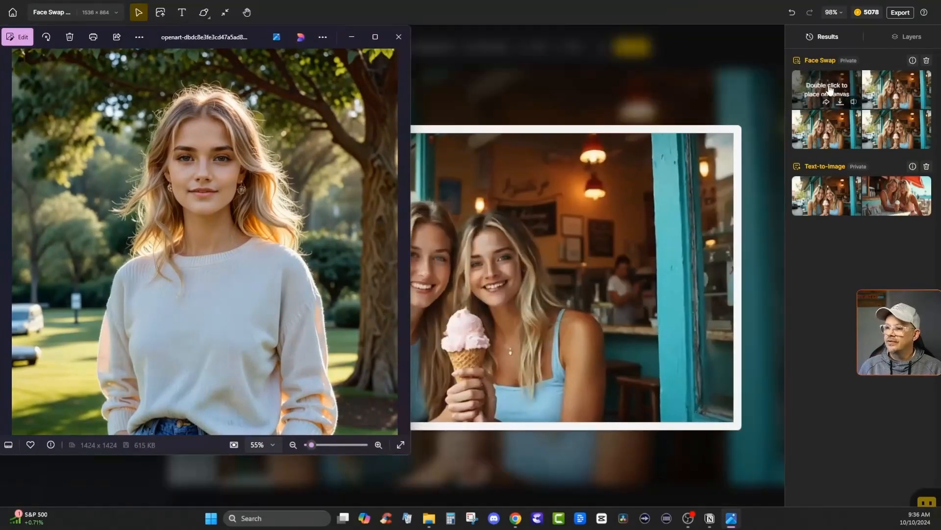
pyautogui.moveTo(843, 137)
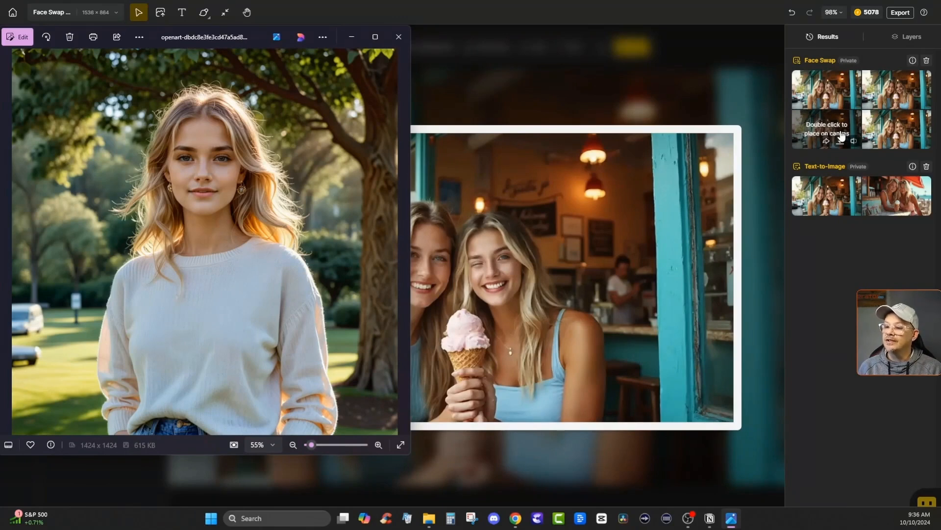
pyautogui.moveTo(891, 129)
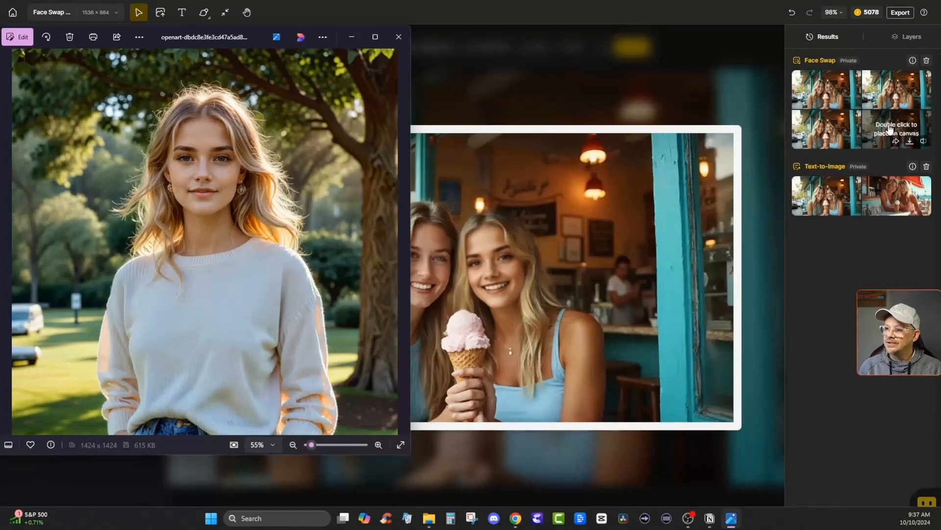
pyautogui.doubleClick(890, 129)
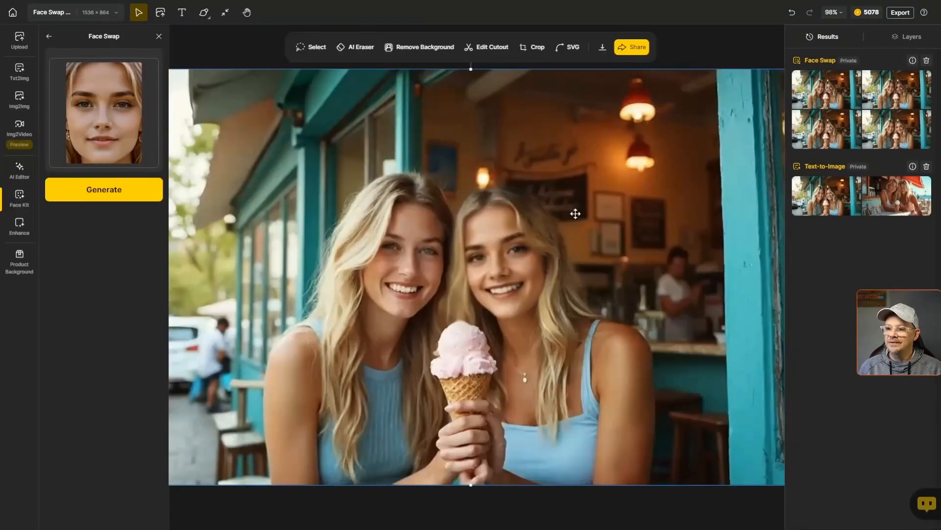
# Show the project's layers and examine Layer 2, which holds the face-swapped image
pyautogui.moveTo(139, 133)
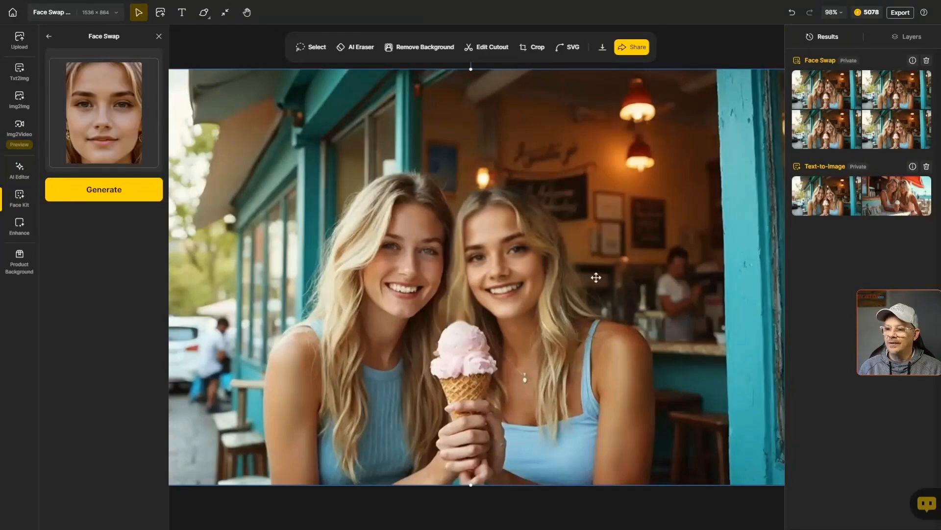
pyautogui.click(912, 39)
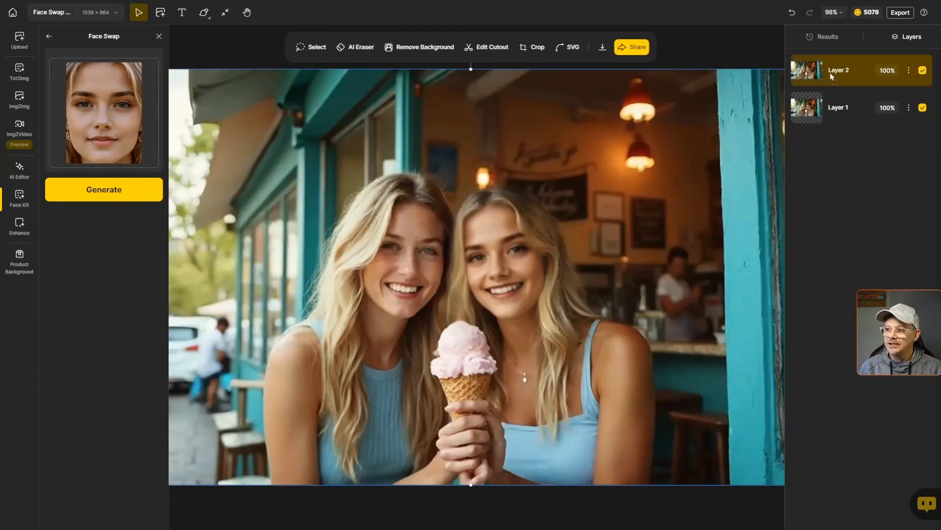
pyautogui.moveTo(835, 73)
pyautogui.mouseDown()
pyautogui.moveTo(834, 127)
pyautogui.moveTo(836, 75)
pyautogui.mouseUp()
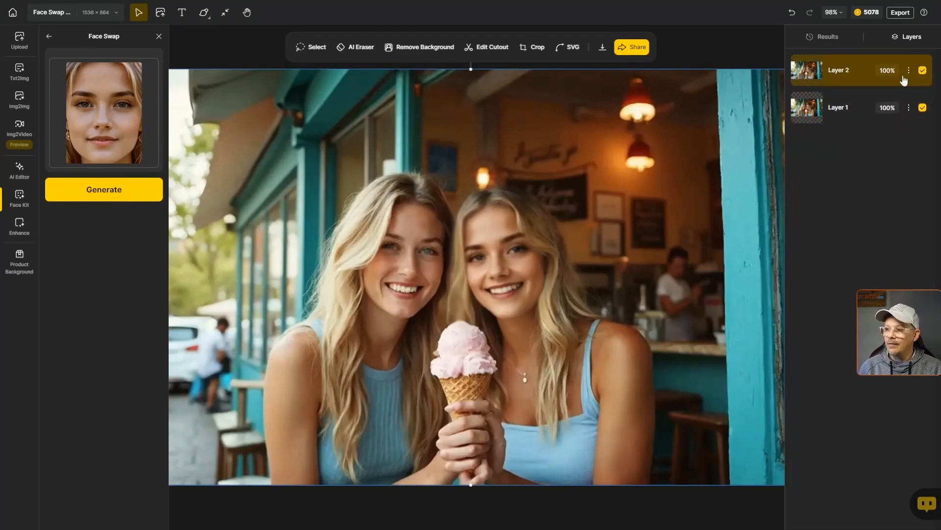
# Hide and reshow Layer 2 to compare the ice cream shop image before and after the face swap
pyautogui.click(922, 72)
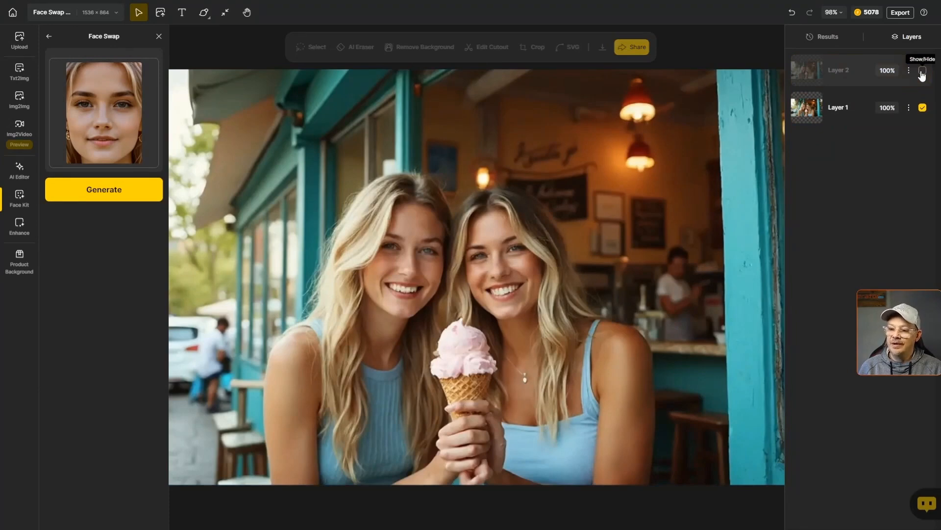
pyautogui.click(922, 71)
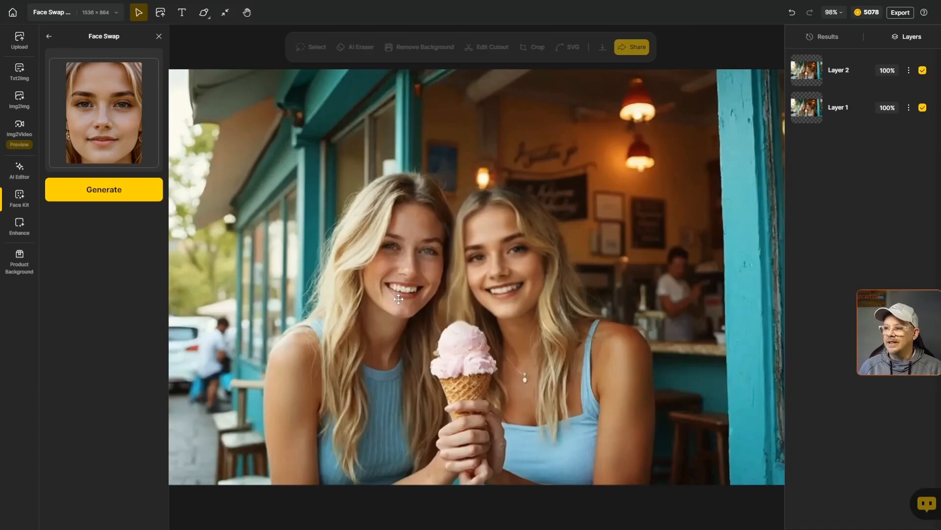
# Generate a text-to-image result from the prompt "A young woman with blonde hair at the beach on a cool afternoon"
pyautogui.click(825, 37)
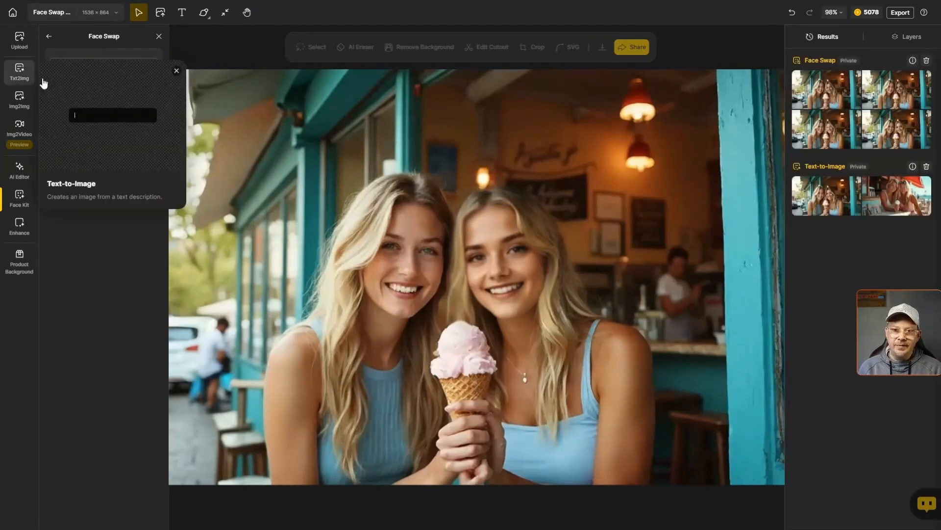
pyautogui.click(20, 70)
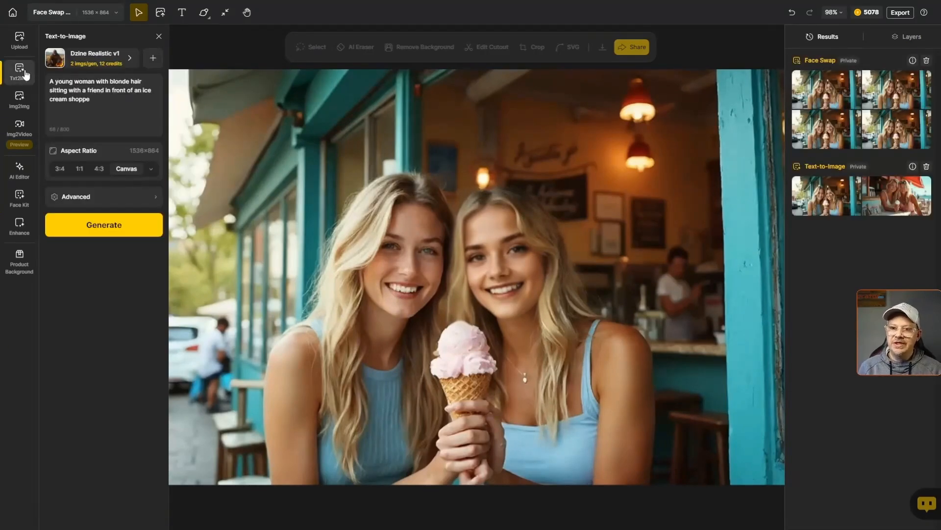
pyautogui.click(100, 102)
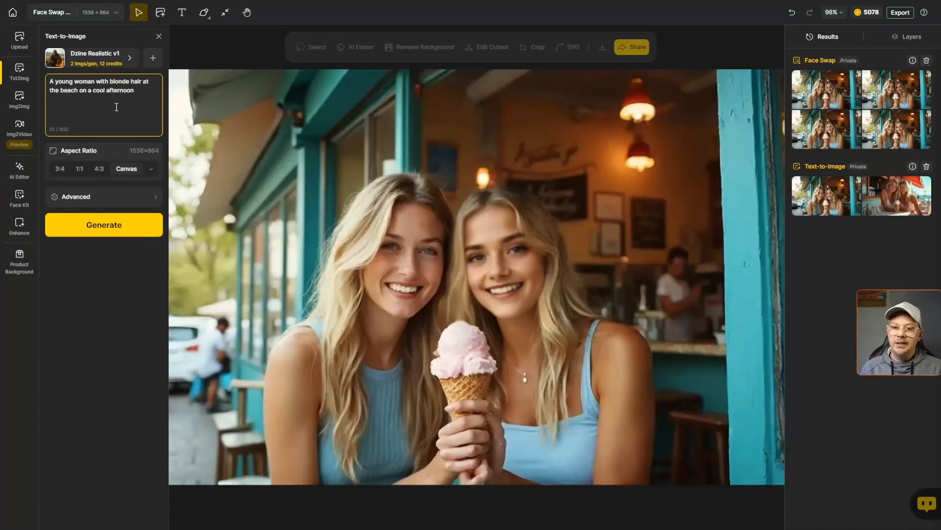
pyautogui.click(103, 229)
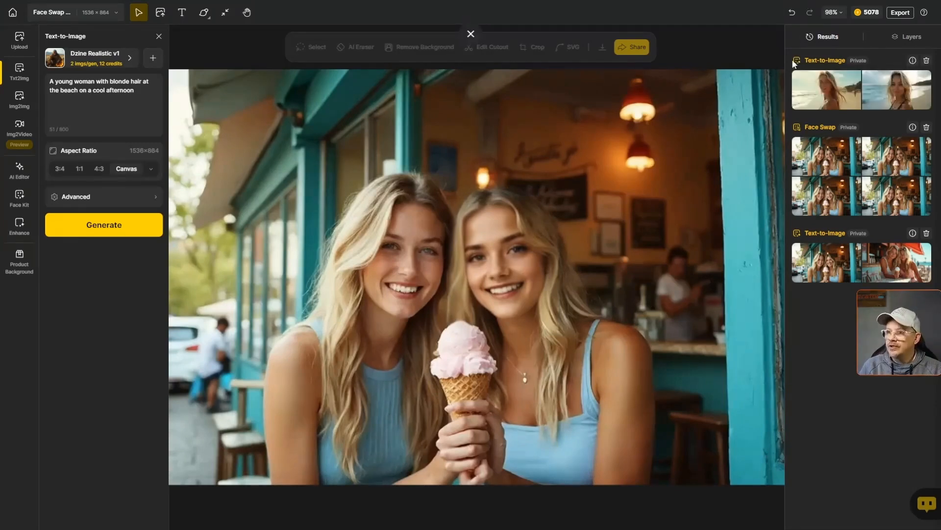
# Preview the generated beach images and place the first one on the canvas
pyautogui.moveTo(822, 89)
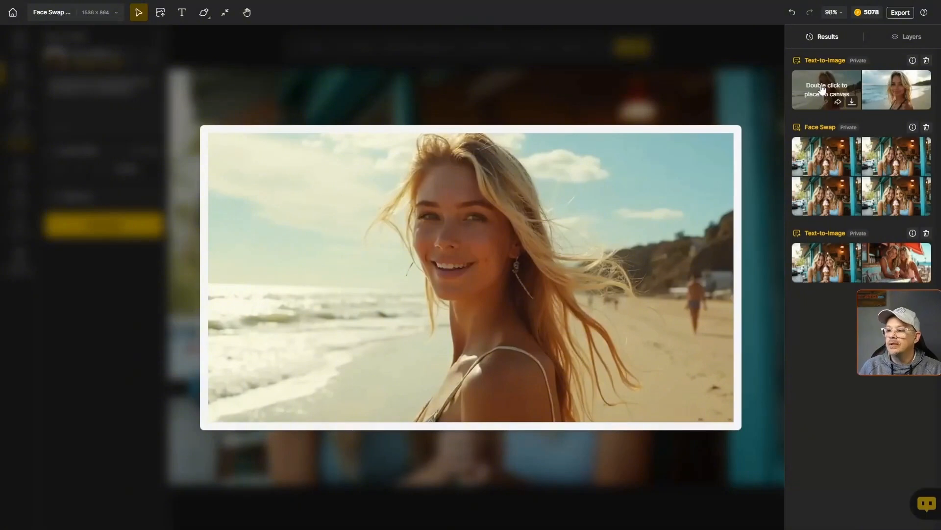
pyautogui.moveTo(880, 89)
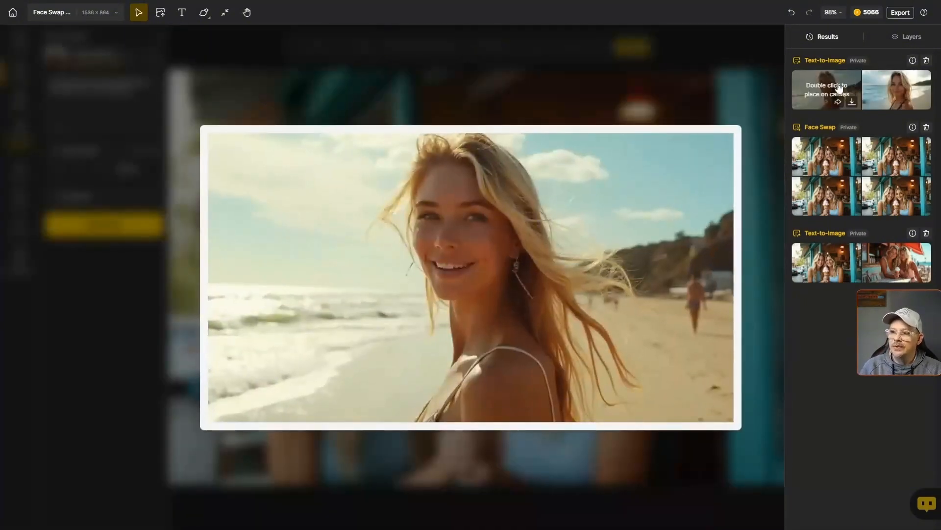
pyautogui.doubleClick(880, 90)
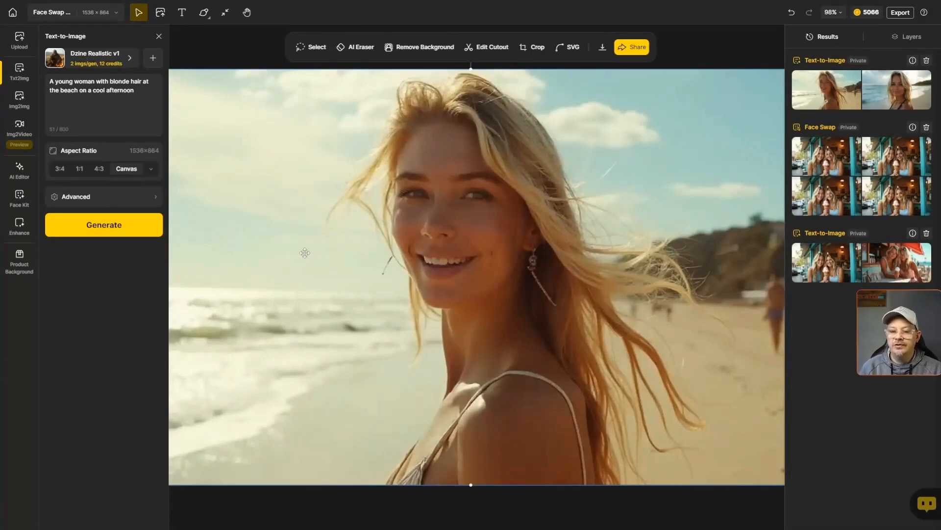
# Generate a face swap on the beach image using the reference face already loaded in the Face Swap tool
pyautogui.click(20, 198)
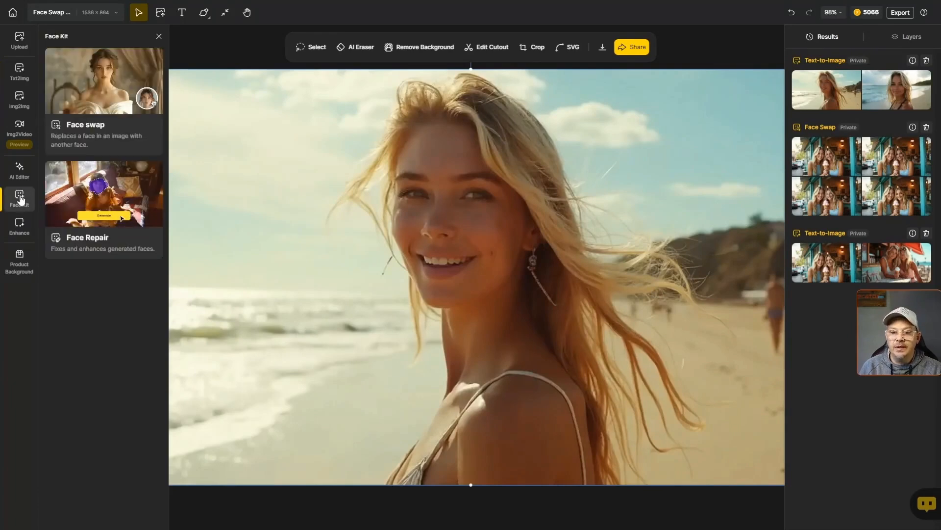
pyautogui.click(98, 79)
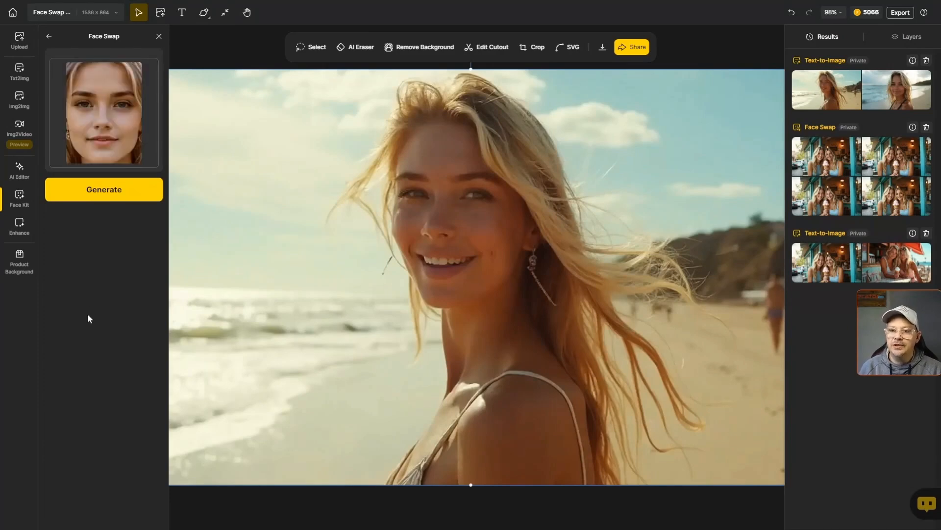
pyautogui.click(106, 193)
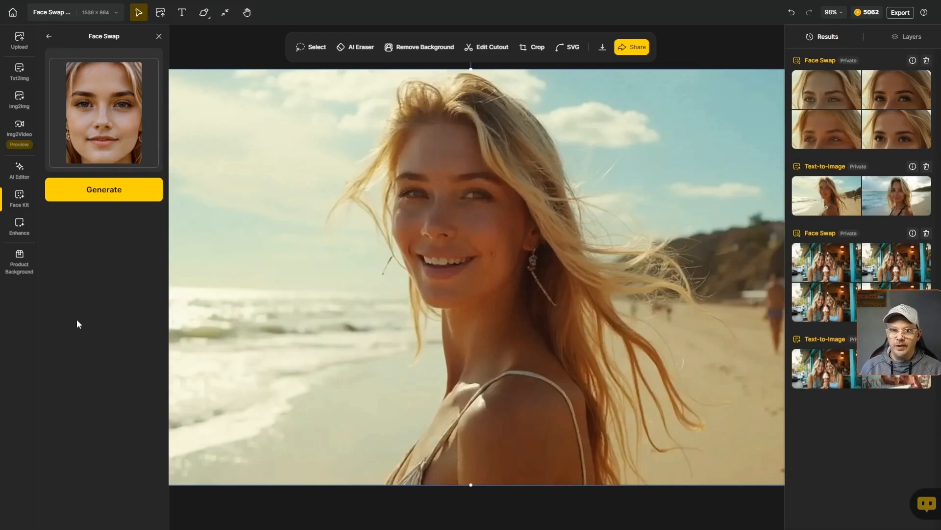
# Compare the beach face swap results with the original reference photo and place the third result on the canvas
pyautogui.moveTo(831, 88)
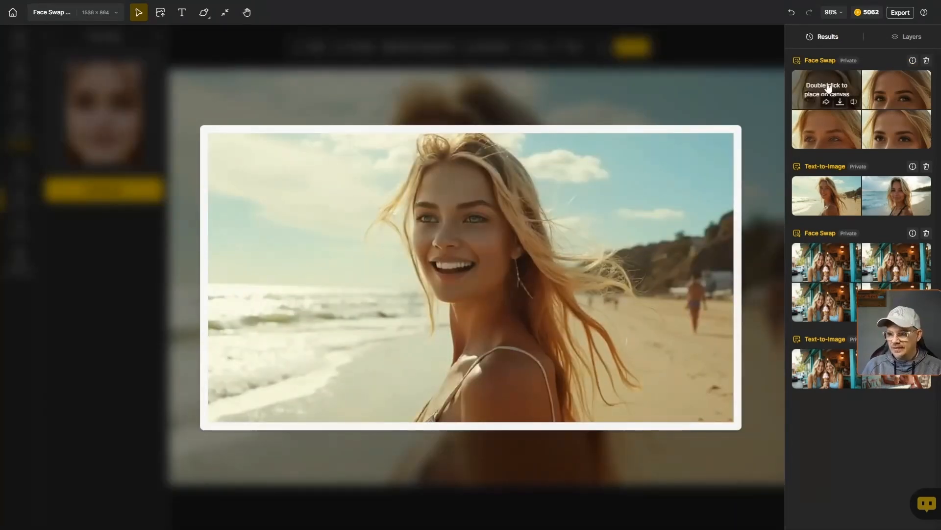
pyautogui.moveTo(877, 88)
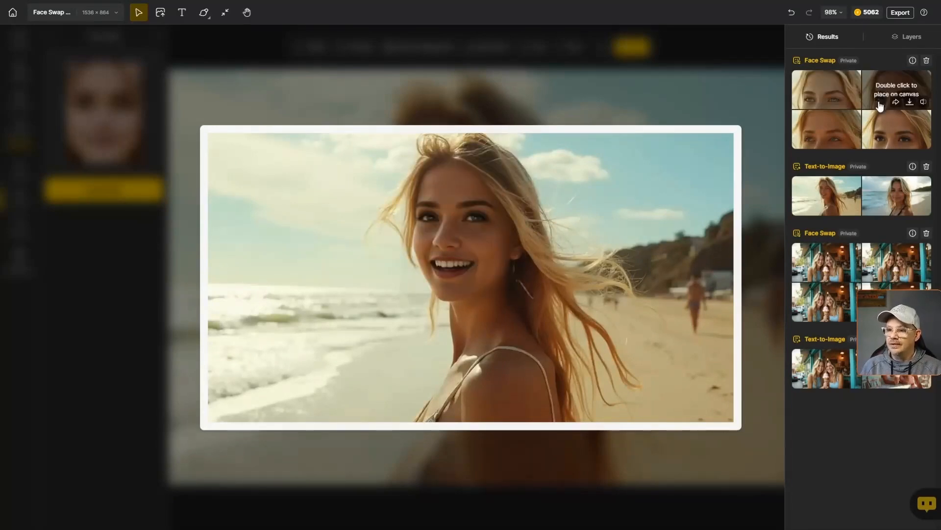
pyautogui.moveTo(905, 127)
pyautogui.moveTo(827, 132)
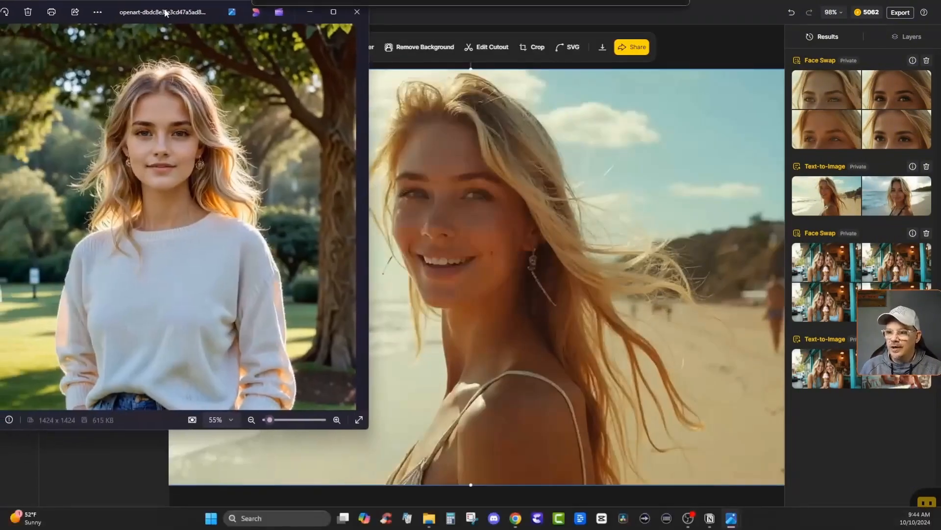
pyautogui.moveTo(147, 10); pyautogui.dragTo(157, 81)
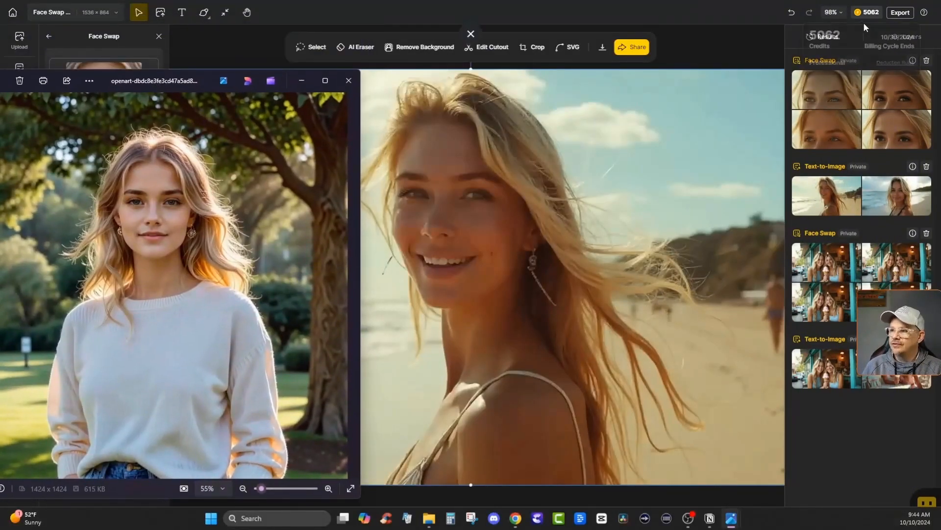
pyautogui.moveTo(844, 98)
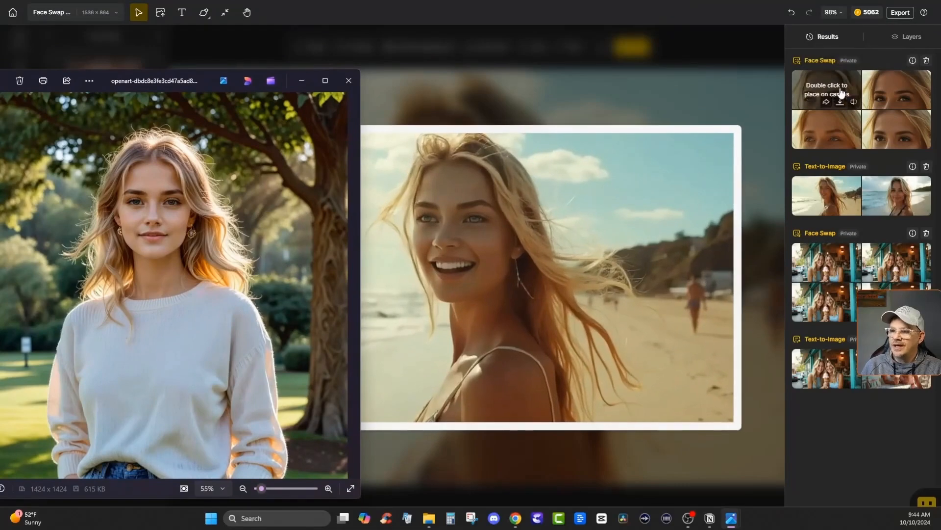
pyautogui.moveTo(840, 132)
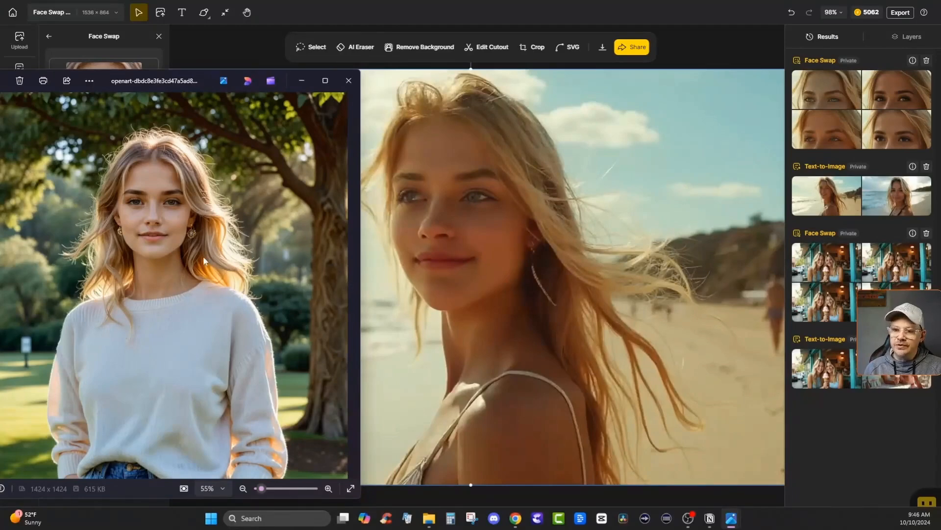
pyautogui.click(504, 334)
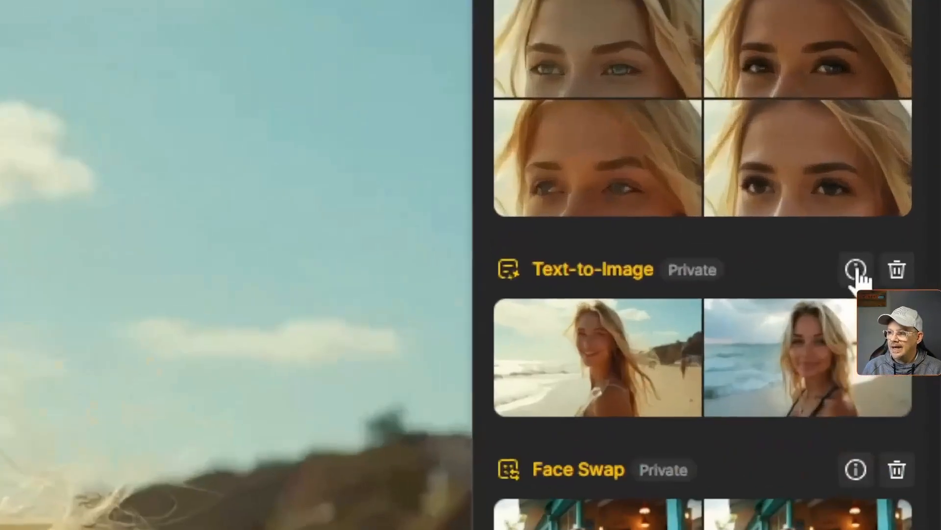
# Examine the generation details of the beach text-to-image result, including its prompt, resolution, style and seed
pyautogui.click(913, 166)
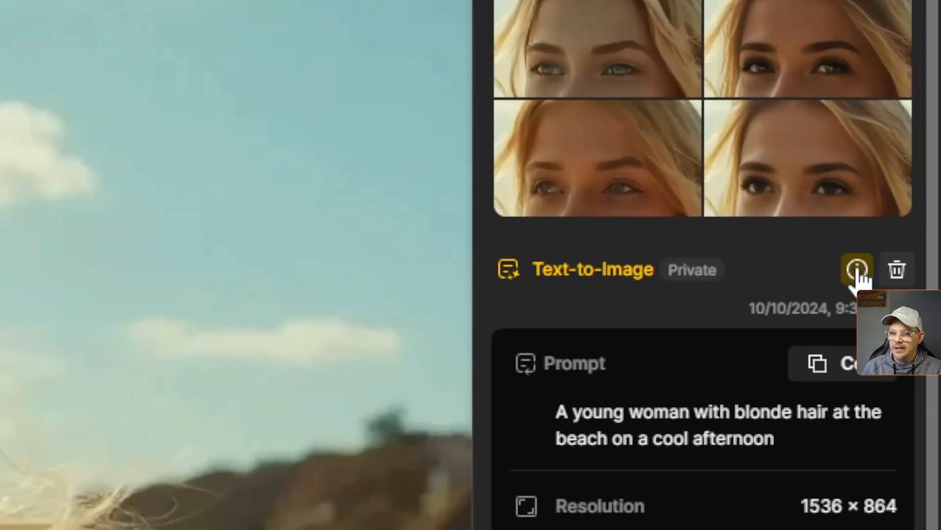
pyautogui.scroll(-6, 752, 362)
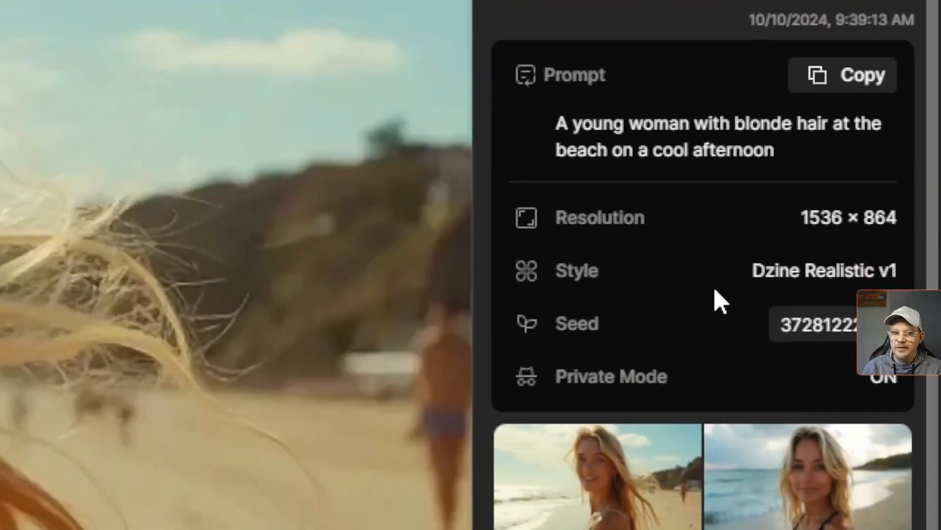
pyautogui.scroll(-3, 778, 242)
pyautogui.scroll(1, 784, 248)
pyautogui.scroll(6, 834, 255)
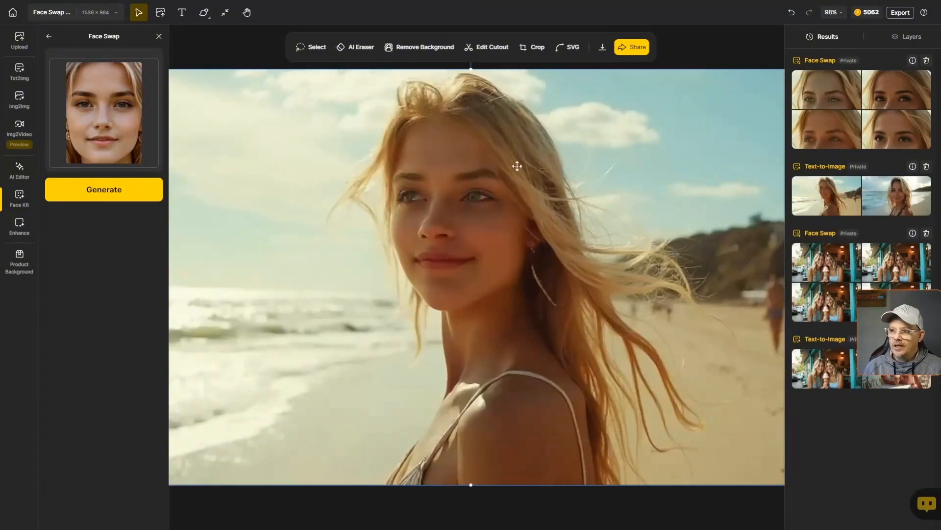
# Show the layers and toggle Layer 4's visibility to compare the beach image with and without the face swap
pyautogui.click(912, 37)
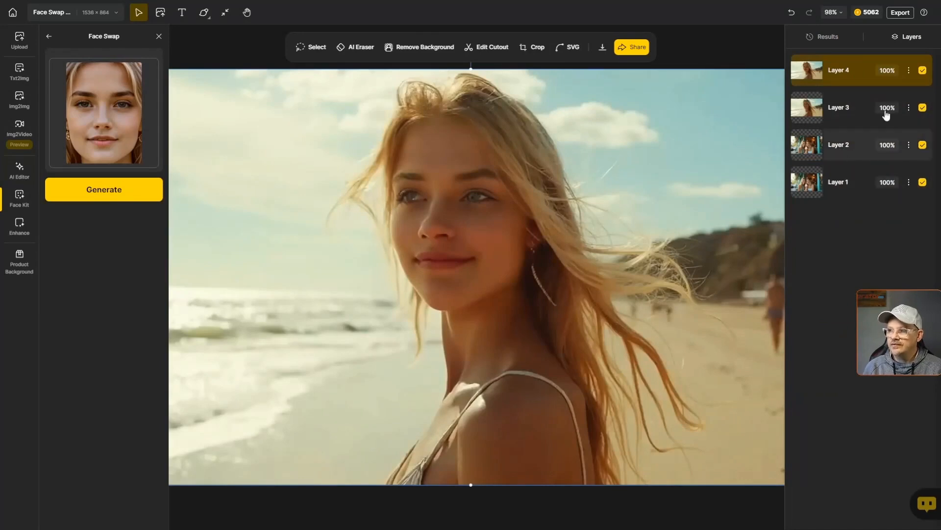
pyautogui.click(923, 71)
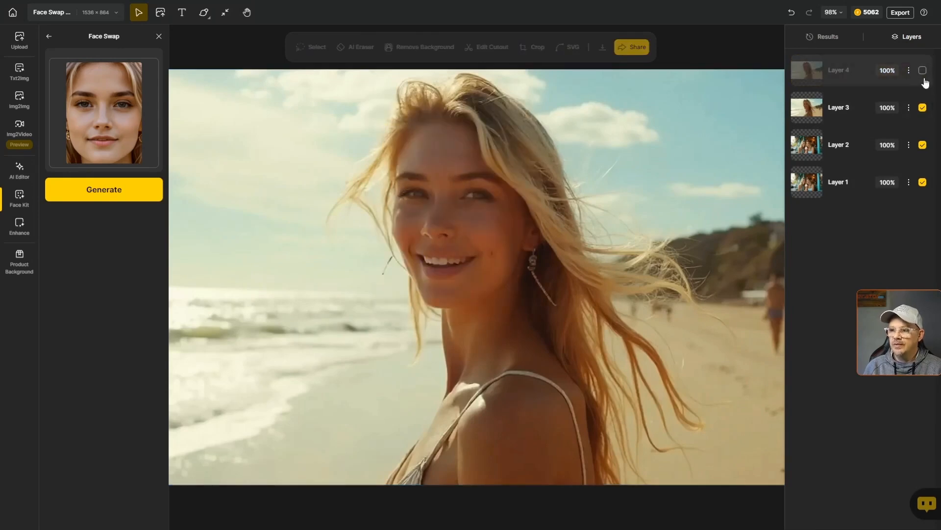
pyautogui.click(924, 73)
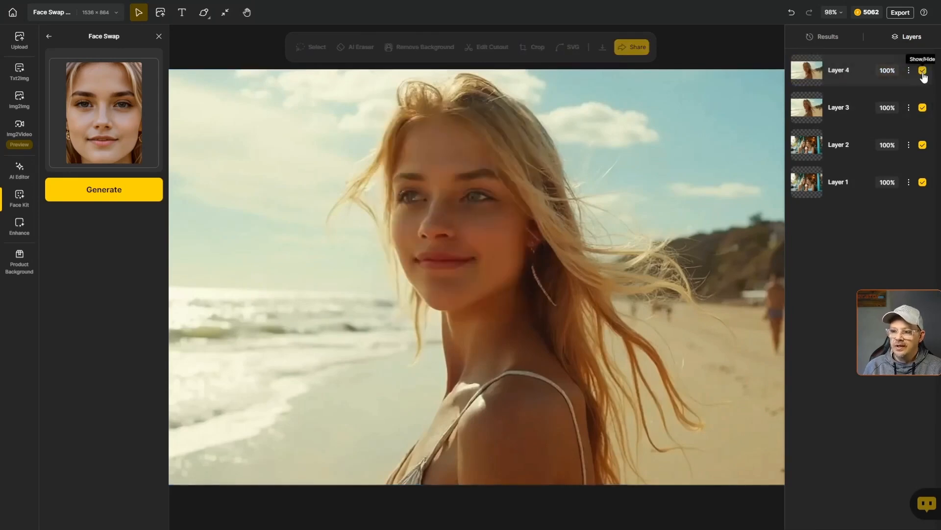
pyautogui.click(924, 73)
pyautogui.click(924, 74)
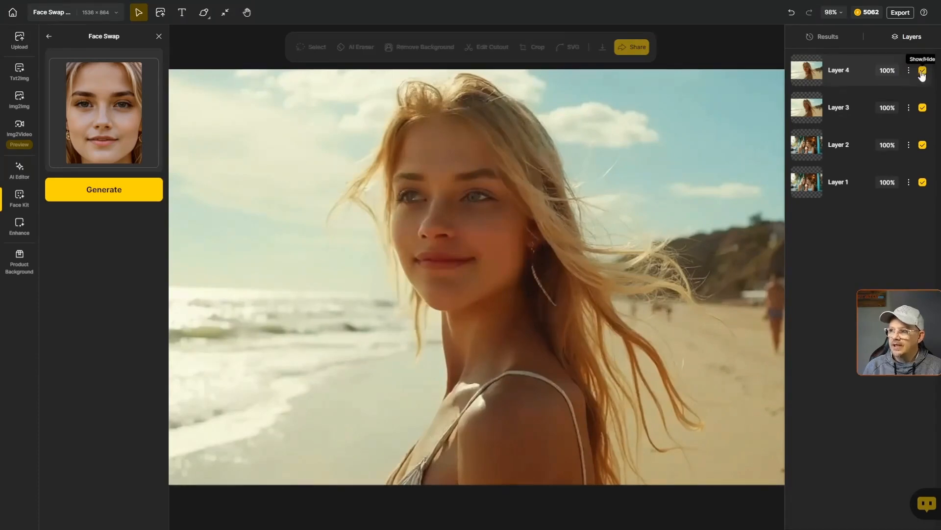
# Hide Layers 4 and 3, and toggle Layer 2 off and on to compare the ice cream shop face swap
pyautogui.click(924, 72)
pyautogui.click(922, 109)
pyautogui.click(923, 145)
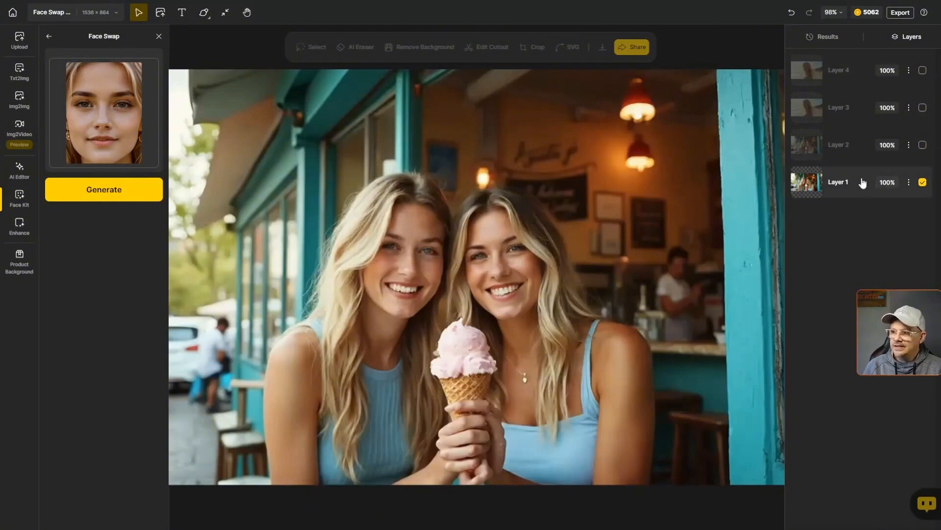
pyautogui.click(923, 146)
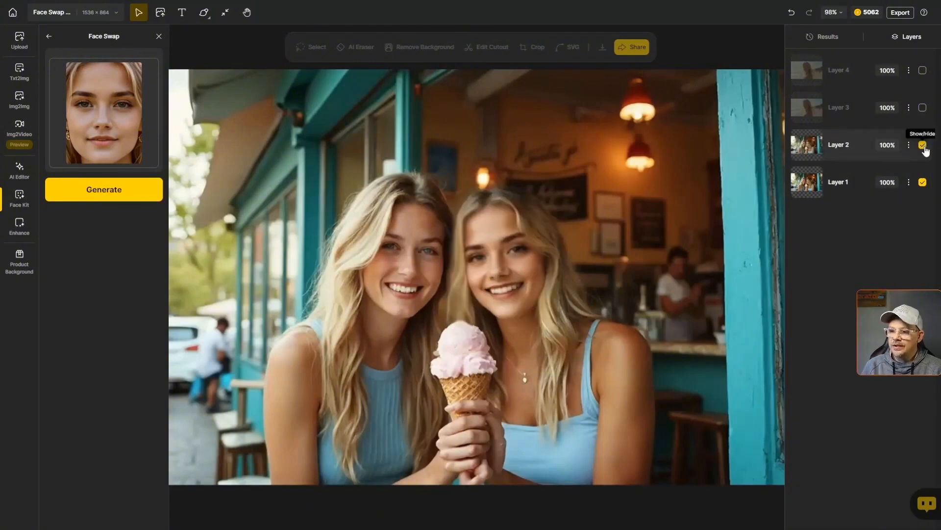